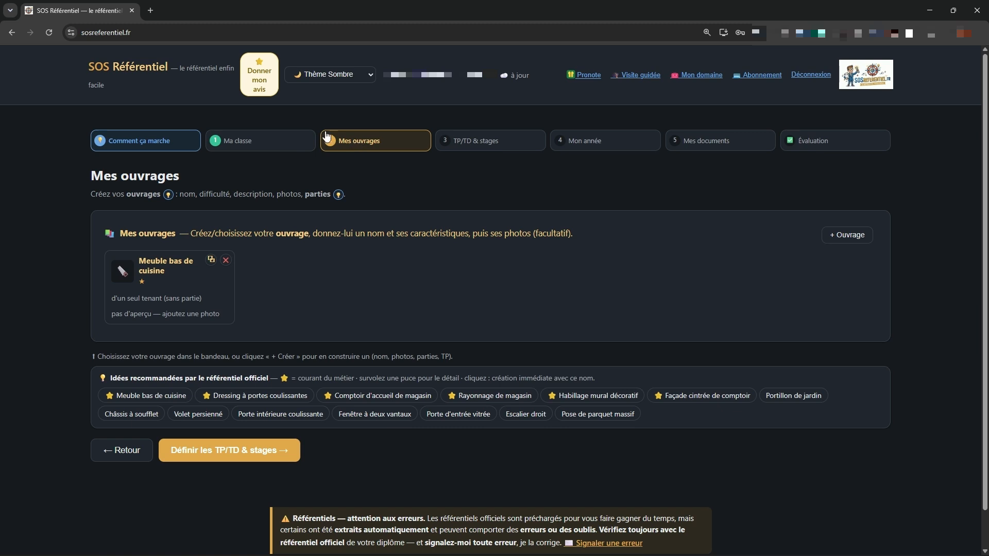
Review the class settings on the Ma classe page and return to Mes ouvrages
{"action": "left_click", "coordinate": [276, 144]}
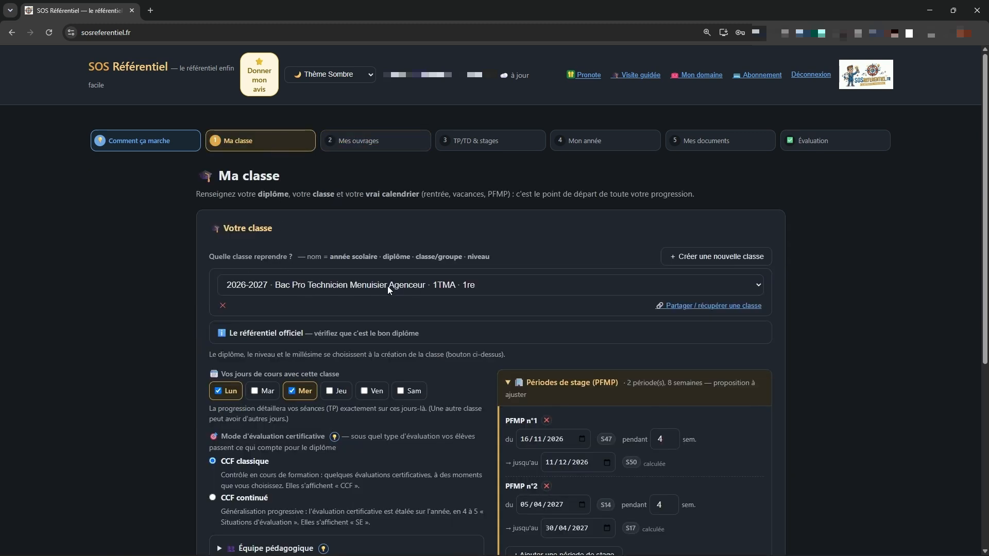
{"action": "left_click", "coordinate": [358, 145]}
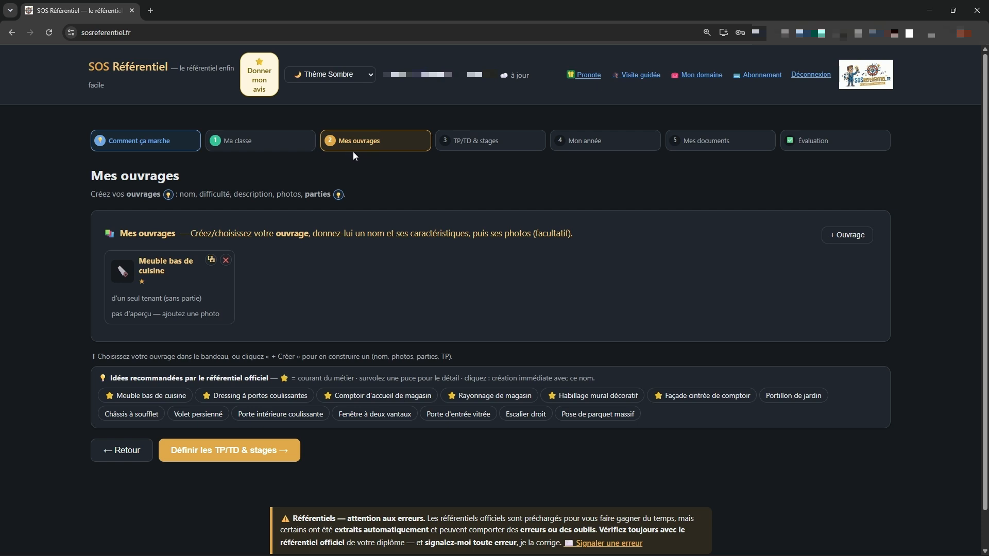
Open the Meuble bas de cuisine work and try the Intermédiaire and Avancé difficulties before setting it back to Découverte
{"action": "scroll", "coordinate": [353, 157], "scroll_direction": "down", "scroll_amount": 1}
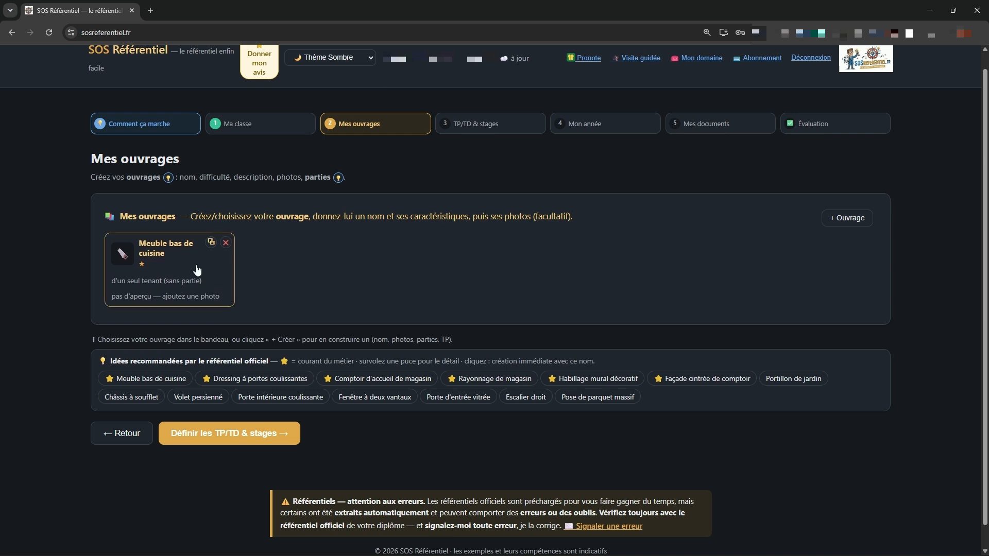
{"action": "left_click", "coordinate": [210, 255]}
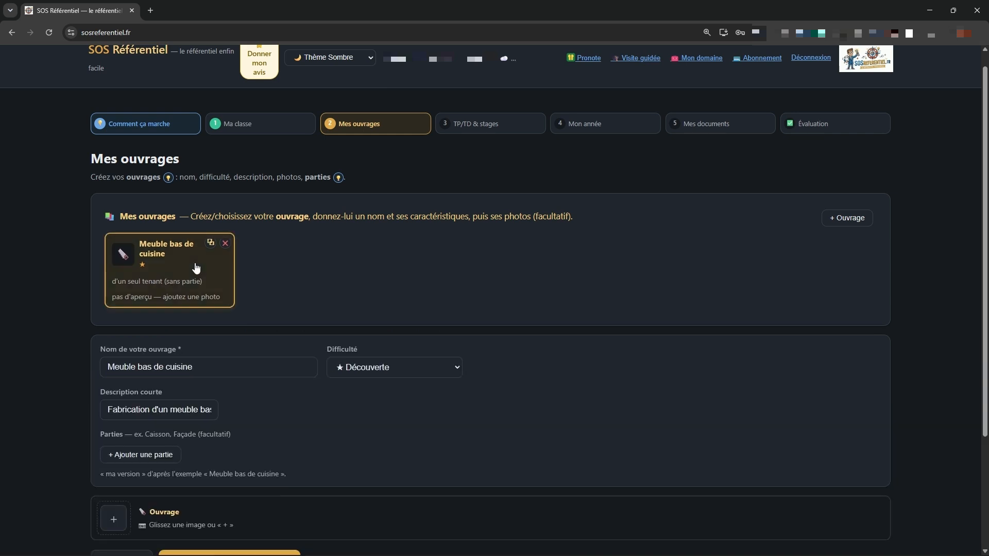
{"action": "scroll", "coordinate": [335, 273], "scroll_direction": "down", "scroll_amount": 1}
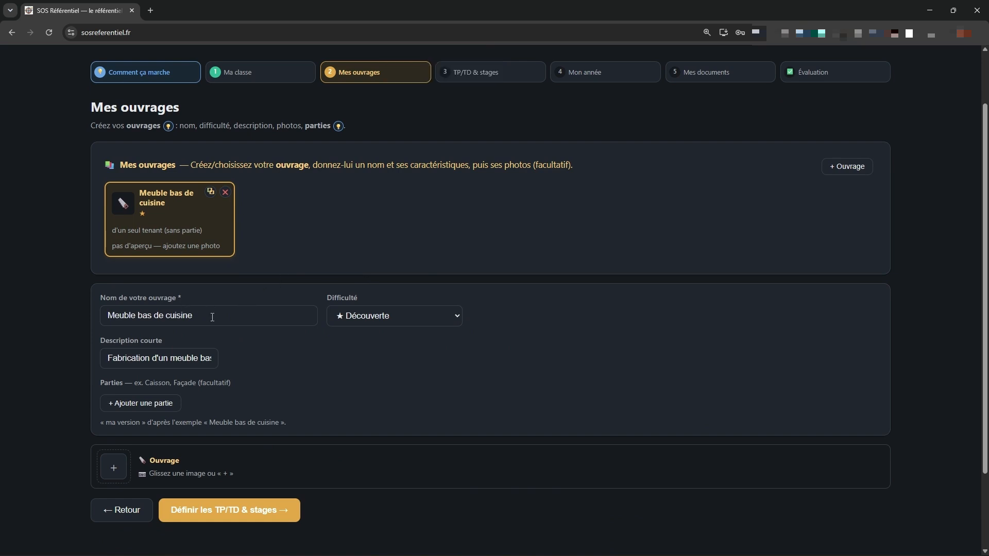
{"action": "left_click", "coordinate": [374, 319]}
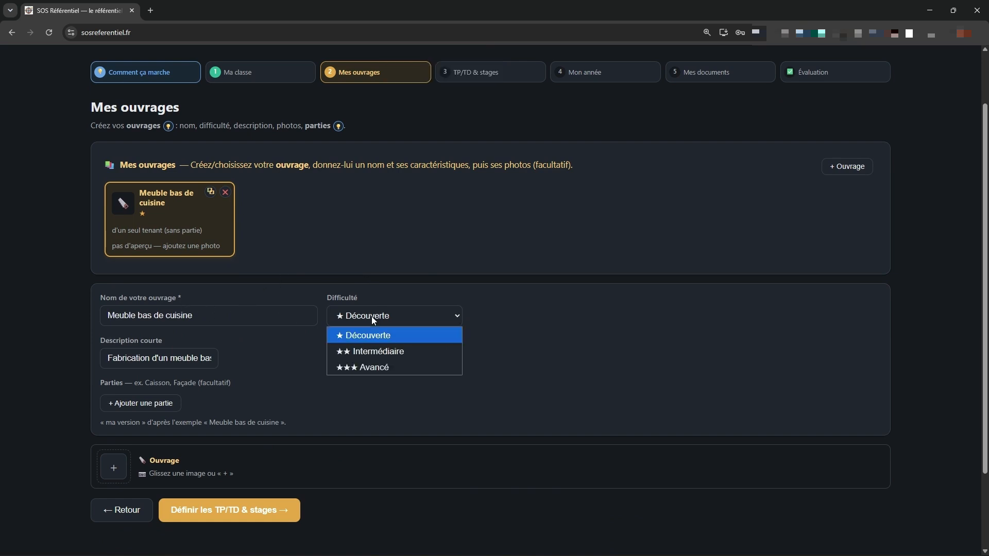
{"action": "left_click", "coordinate": [382, 353]}
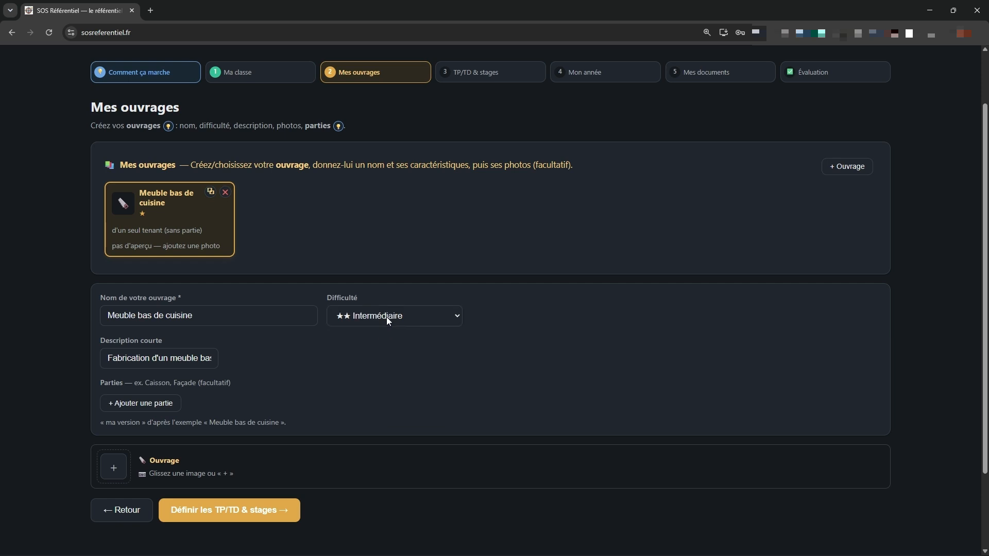
{"action": "left_click", "coordinate": [386, 316]}
{"action": "left_click", "coordinate": [375, 368]}
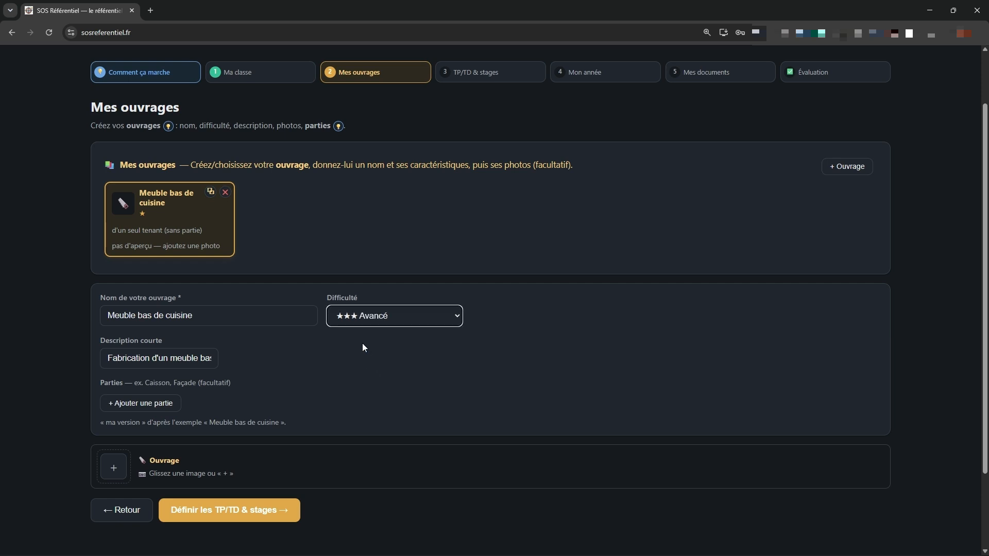
{"action": "left_click", "coordinate": [357, 319]}
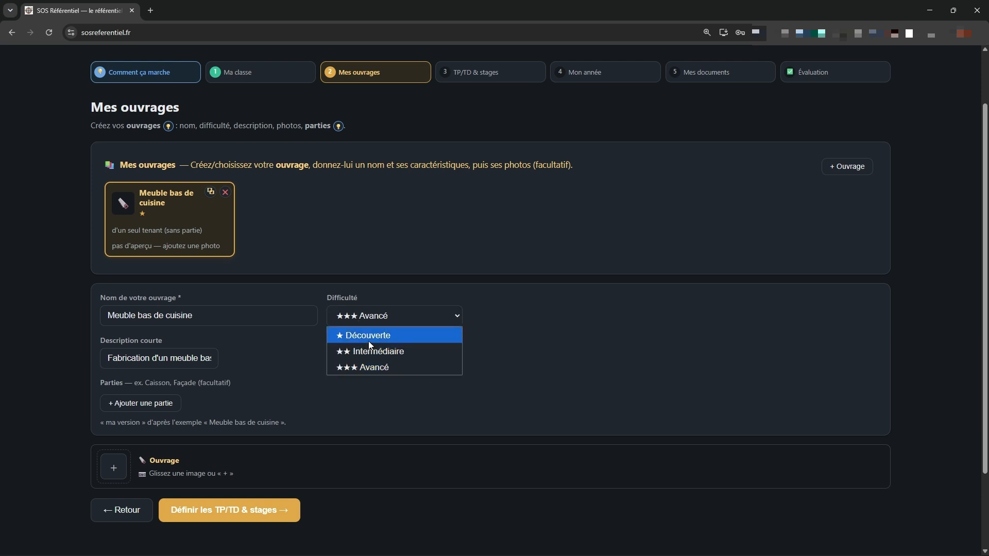
{"action": "left_click", "coordinate": [368, 339]}
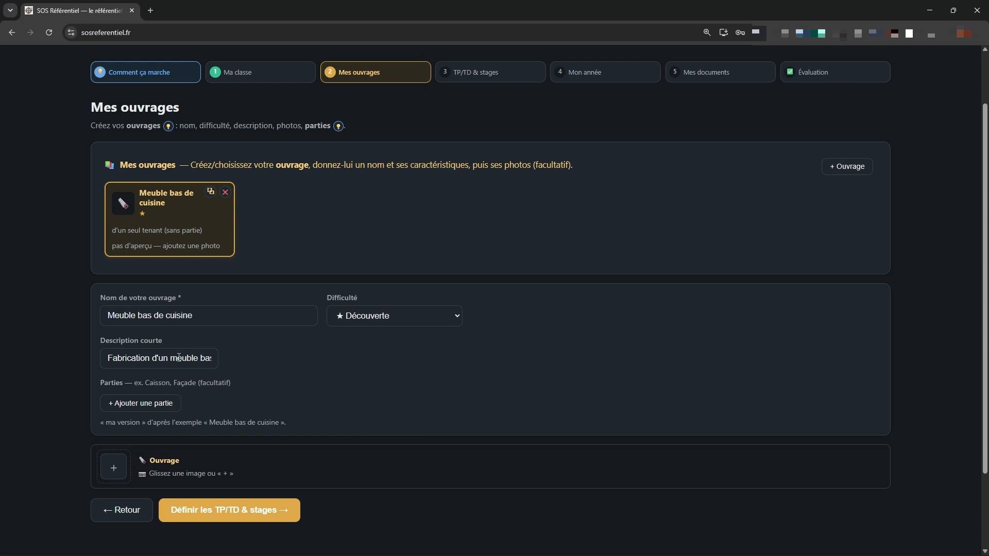
Duplicate the Meuble bas de cuisine work and delete the copy
{"action": "scroll", "coordinate": [70, 367], "scroll_direction": "down", "scroll_amount": 1}
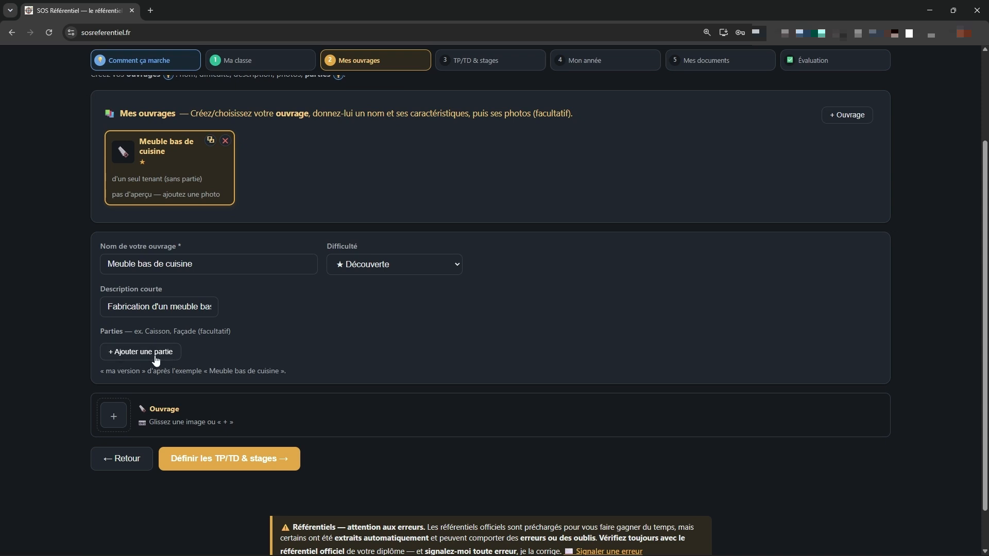
{"action": "scroll", "coordinate": [225, 359], "scroll_direction": "down", "scroll_amount": 1}
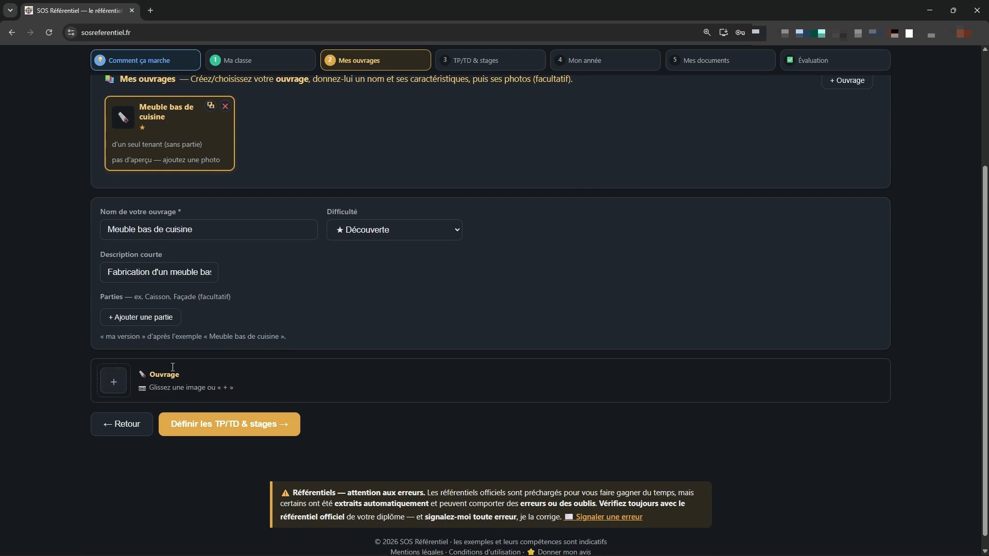
{"action": "scroll", "coordinate": [394, 332], "scroll_direction": "up", "scroll_amount": 2}
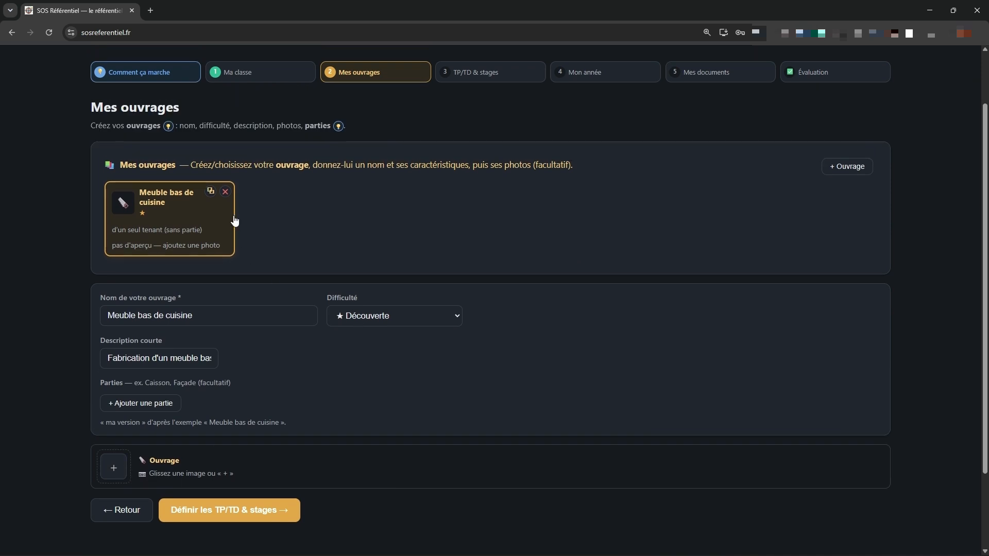
{"action": "left_click", "coordinate": [210, 193]}
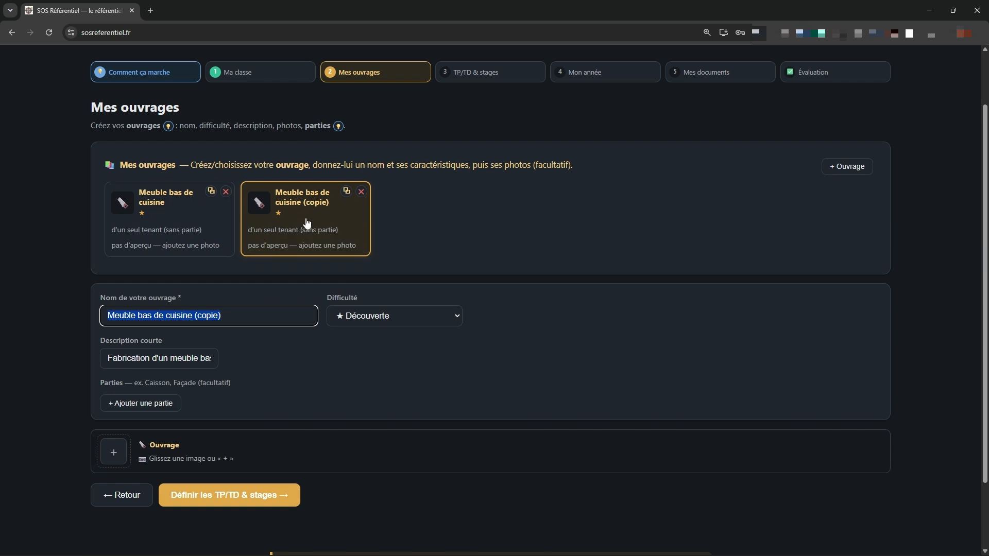
{"action": "left_click", "coordinate": [363, 193]}
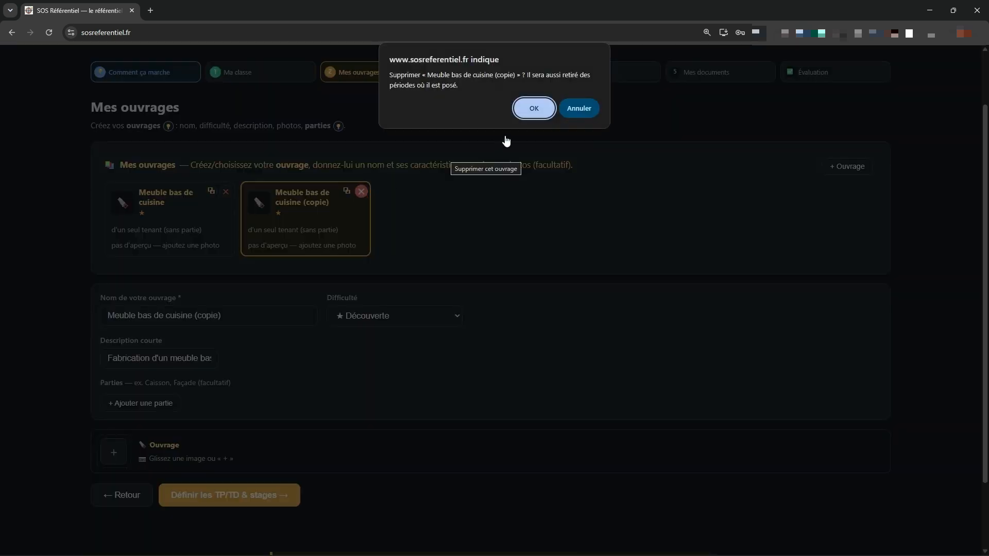
{"action": "left_click", "coordinate": [539, 112]}
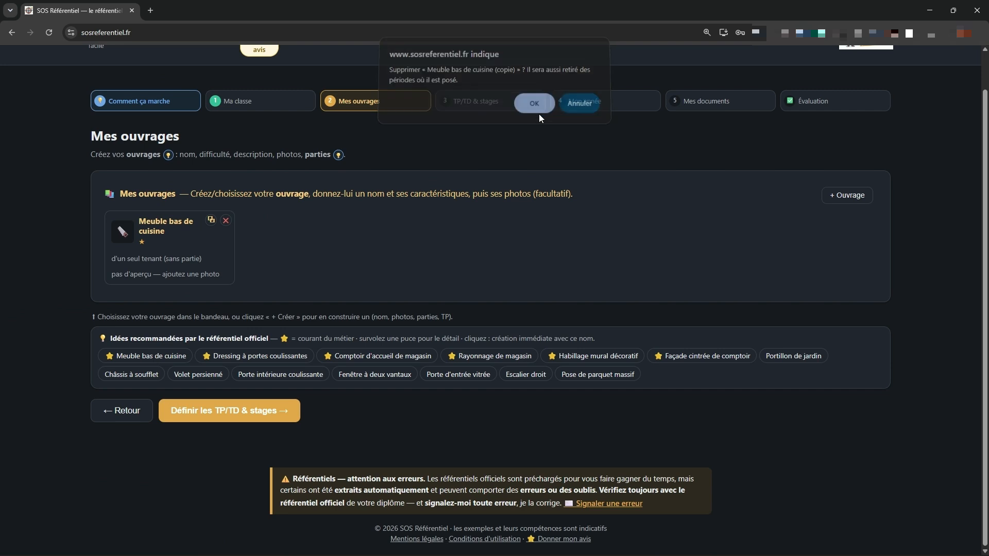
Create a work from the recommended idea Dressing à portes coulissantes and delete it again
{"action": "left_click", "coordinate": [846, 195]}
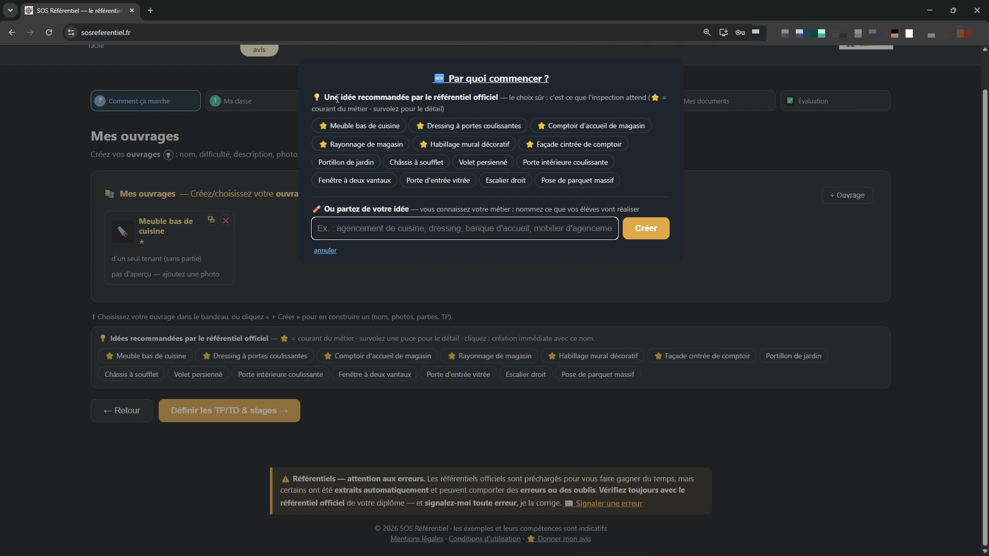
{"action": "left_click_drag", "start_coordinate": [325, 98], "coordinate": [498, 97]}
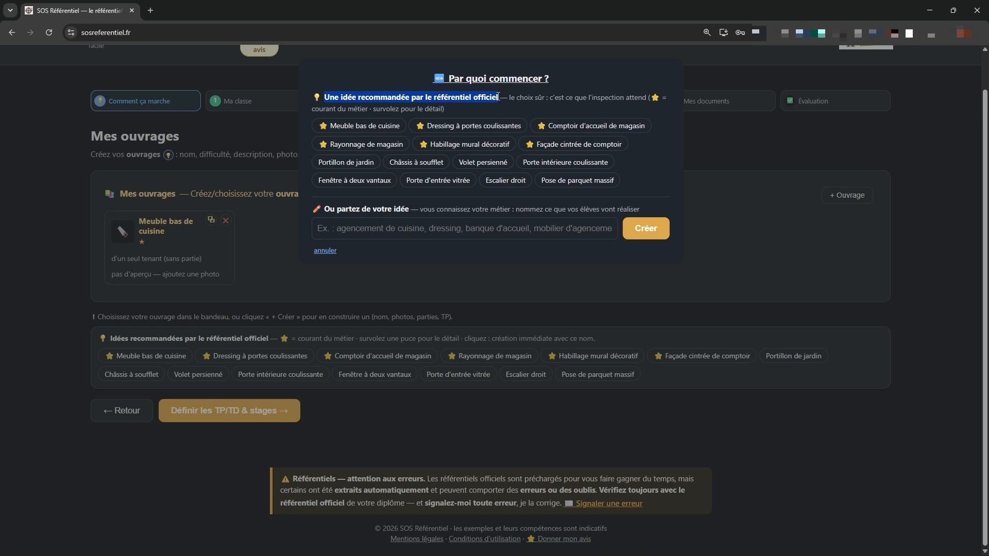
{"action": "left_click", "coordinate": [489, 100]}
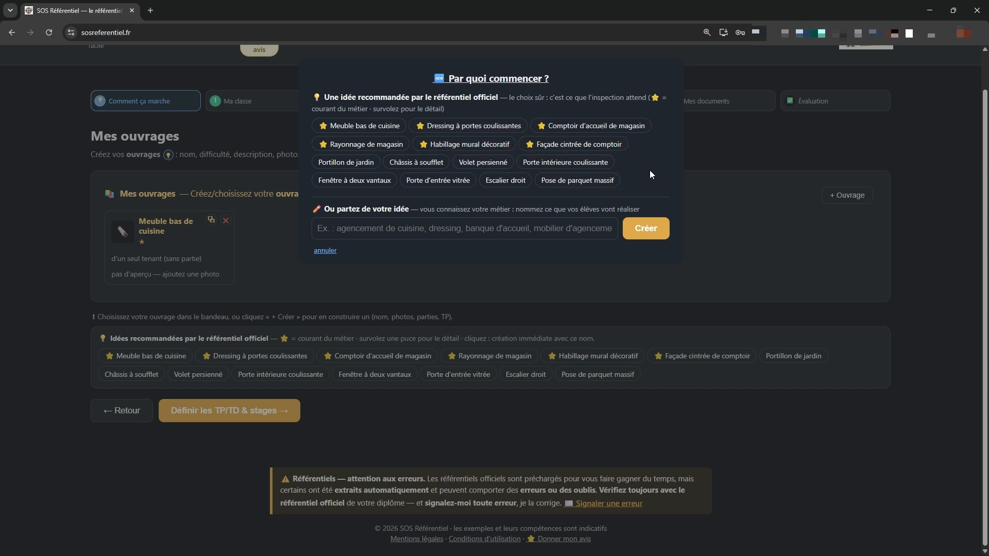
{"action": "left_click", "coordinate": [343, 231]}
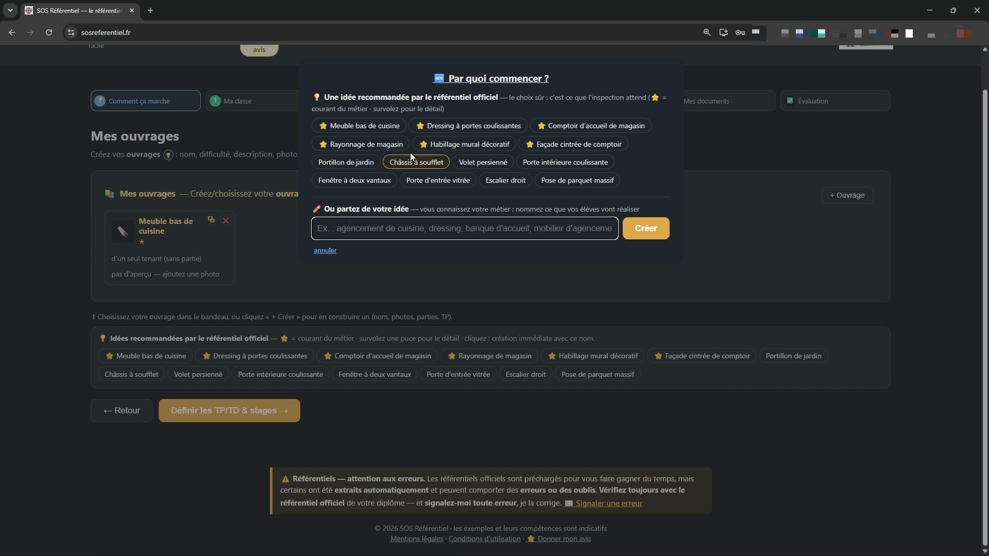
{"action": "left_click", "coordinate": [469, 128]}
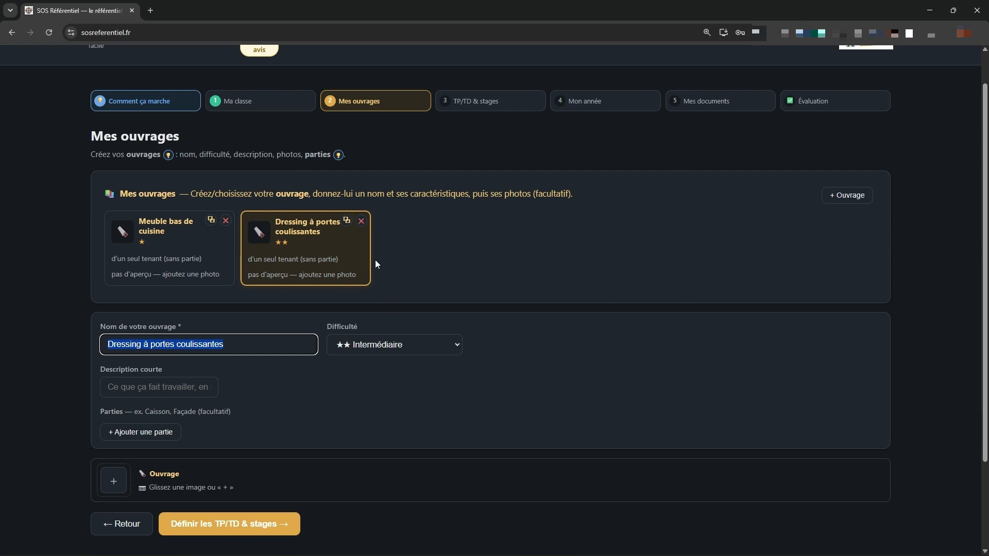
{"action": "left_click", "coordinate": [361, 221]}
{"action": "left_click", "coordinate": [531, 108]}
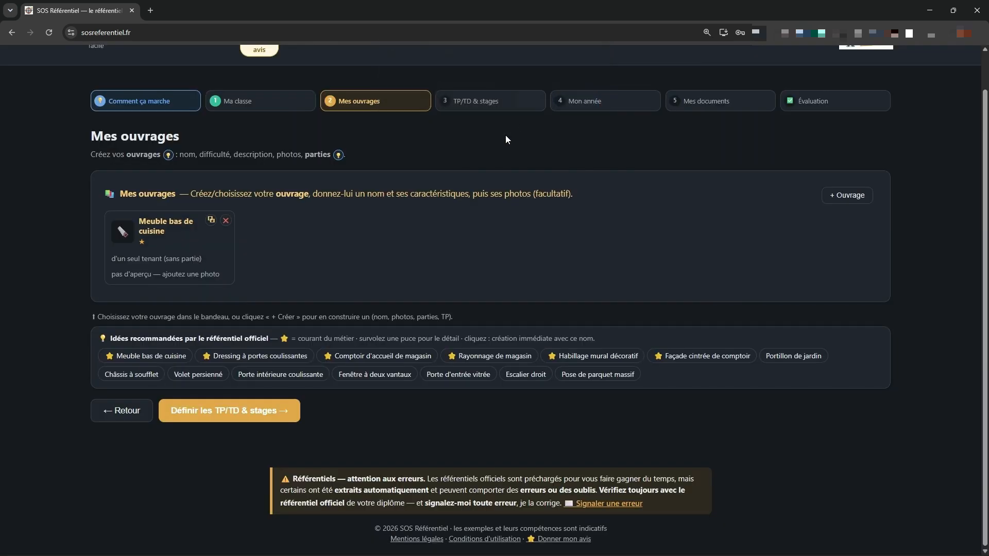
Create a new work from a custom idea named "Table pique nique"
{"action": "left_click", "coordinate": [845, 196]}
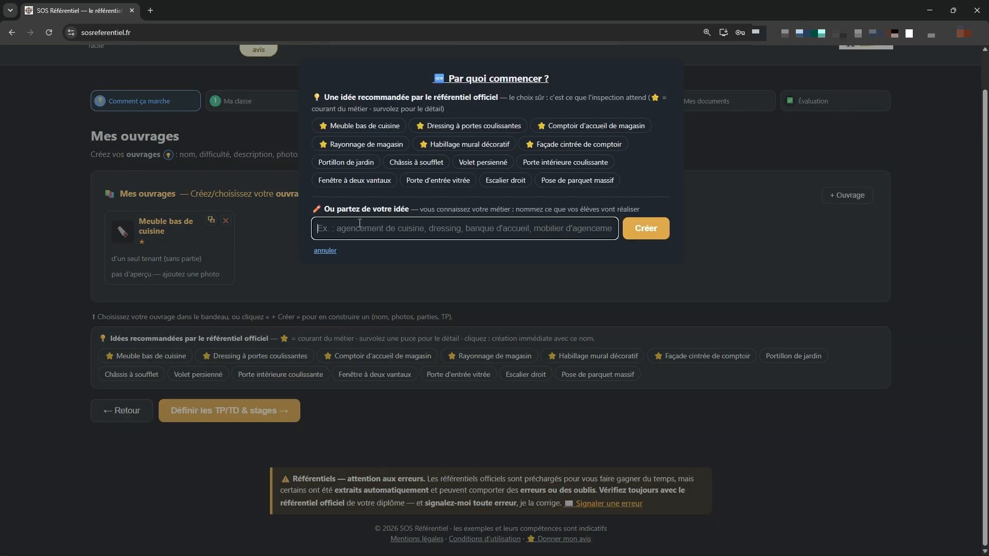
{"action": "type", "text": "Tab"}
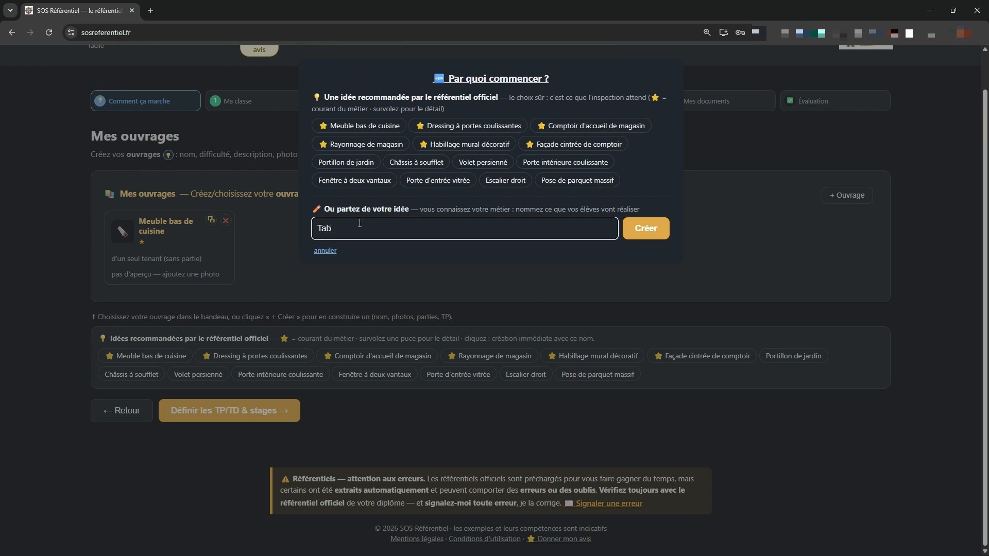
{"action": "type", "text": "le pique nique"}
{"action": "left_click", "coordinate": [638, 234]}
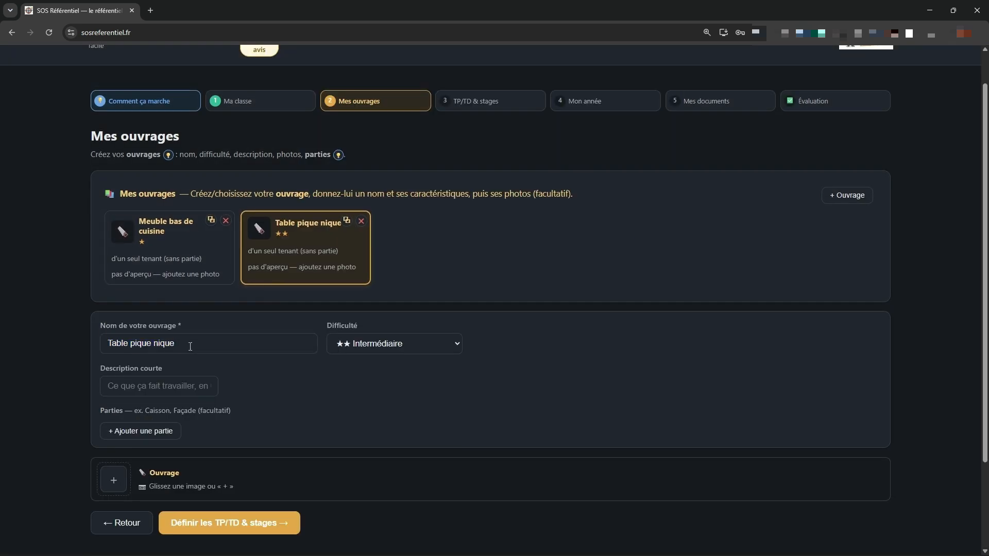
Set the picnic table's difficulty to Intermédiaire and its short description to "Tables pour la cour du lycée"
{"action": "left_click", "coordinate": [374, 344]}
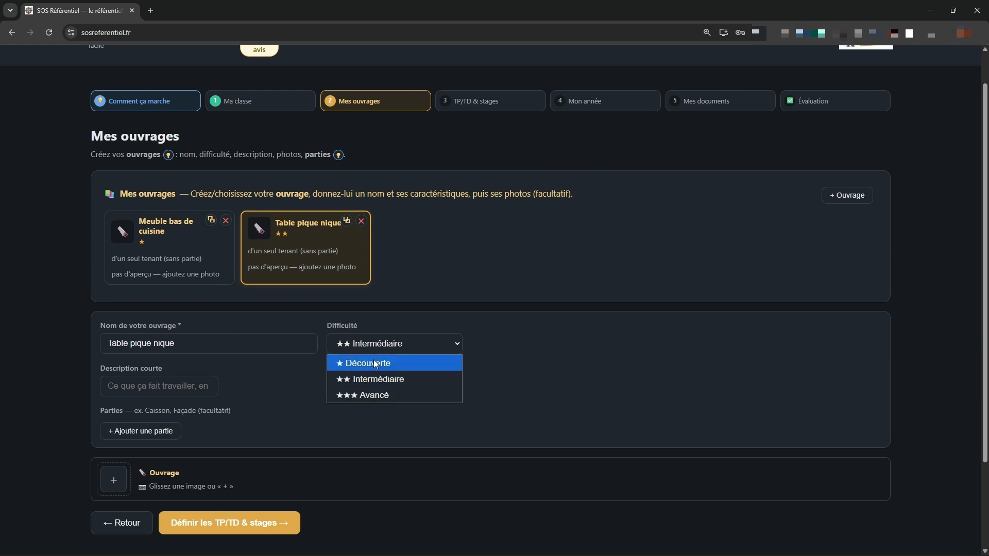
{"action": "left_click", "coordinate": [374, 378]}
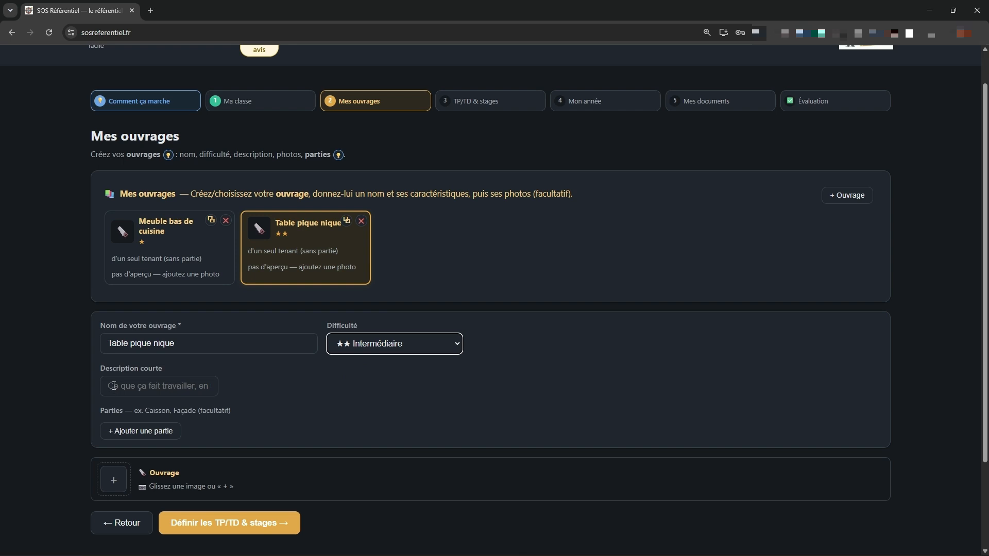
{"action": "left_click", "coordinate": [114, 386]}
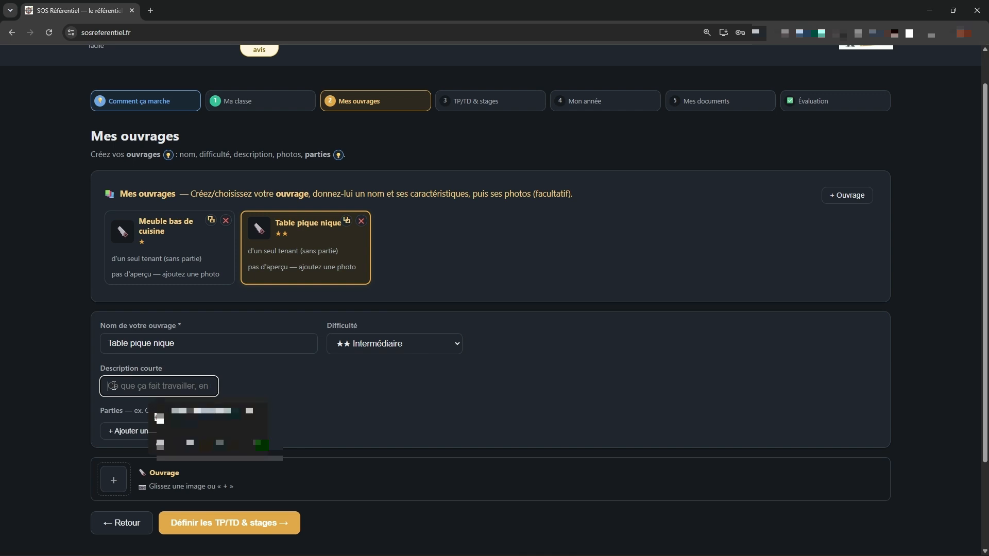
{"action": "type", "text": "Ta"}
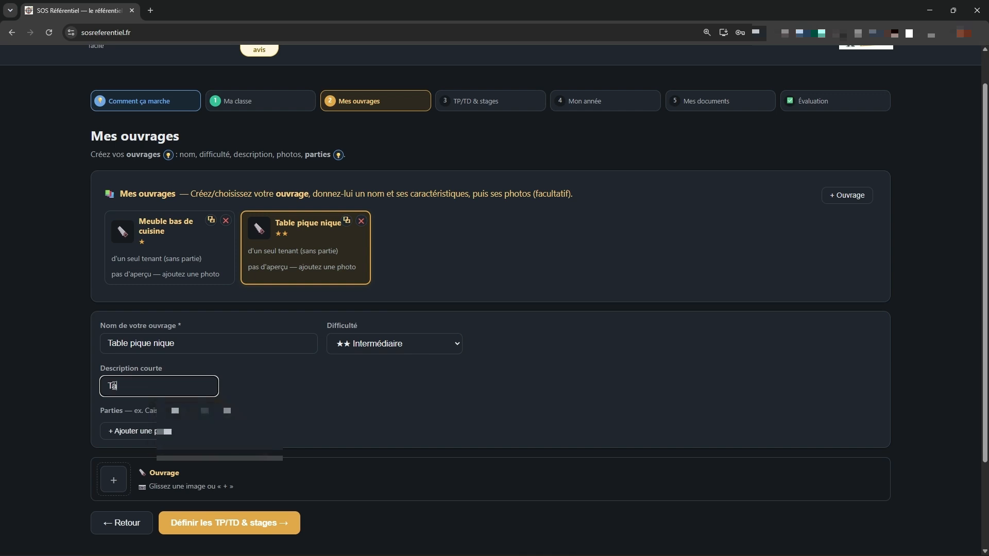
{"action": "type", "text": "bles pour "}
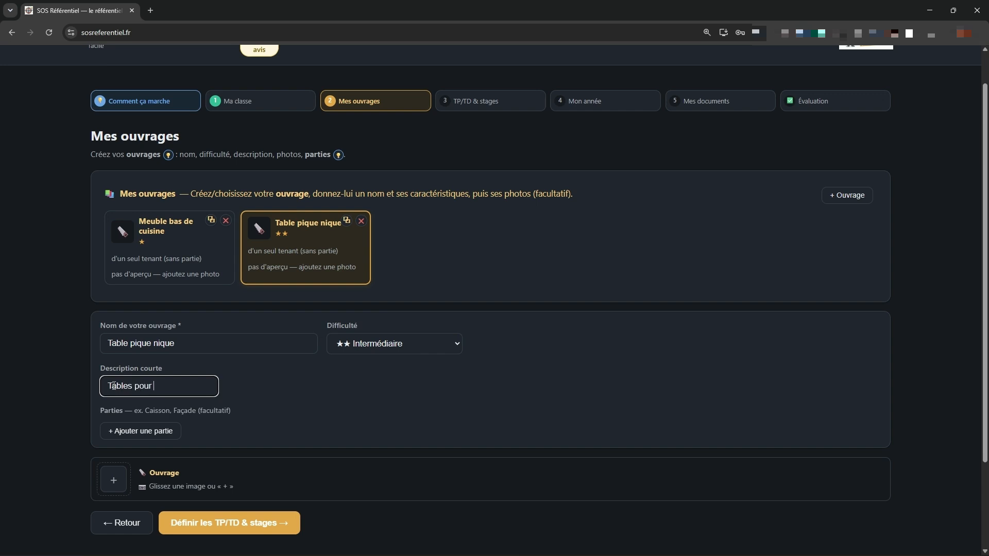
{"action": "type", "text": "la cour du lycée"}
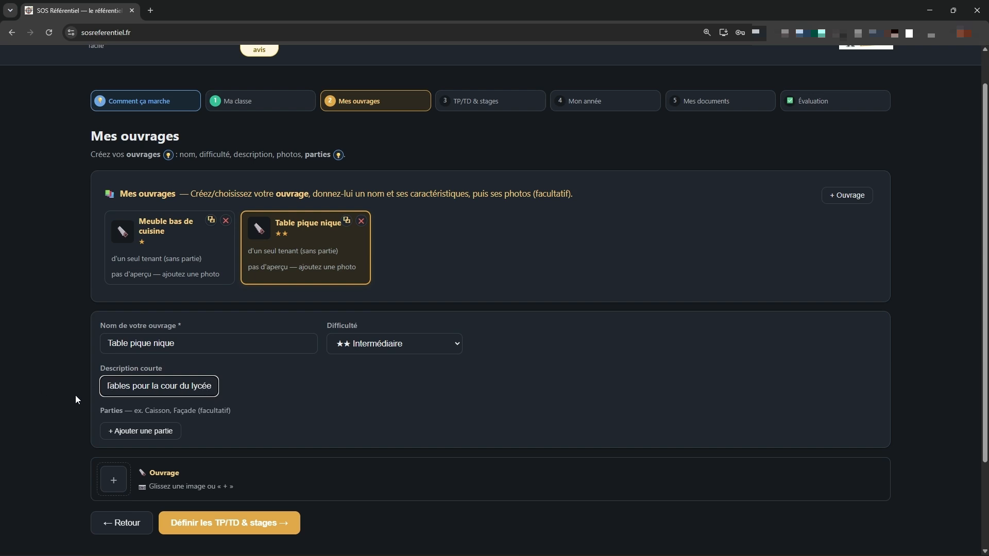
{"action": "left_click", "coordinate": [135, 411]}
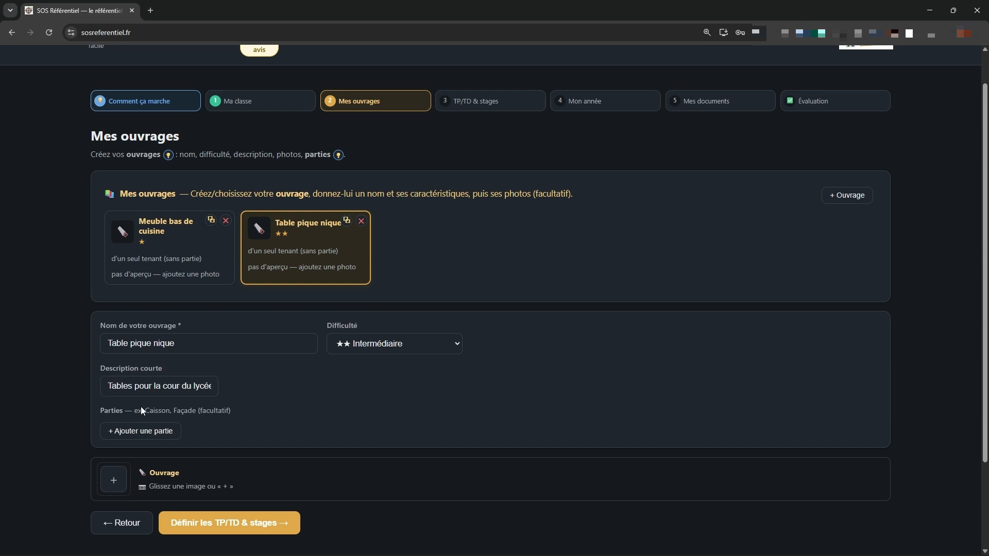
Add a first part to the Table pique nique work
{"action": "scroll", "coordinate": [140, 413], "scroll_direction": "down", "scroll_amount": 1}
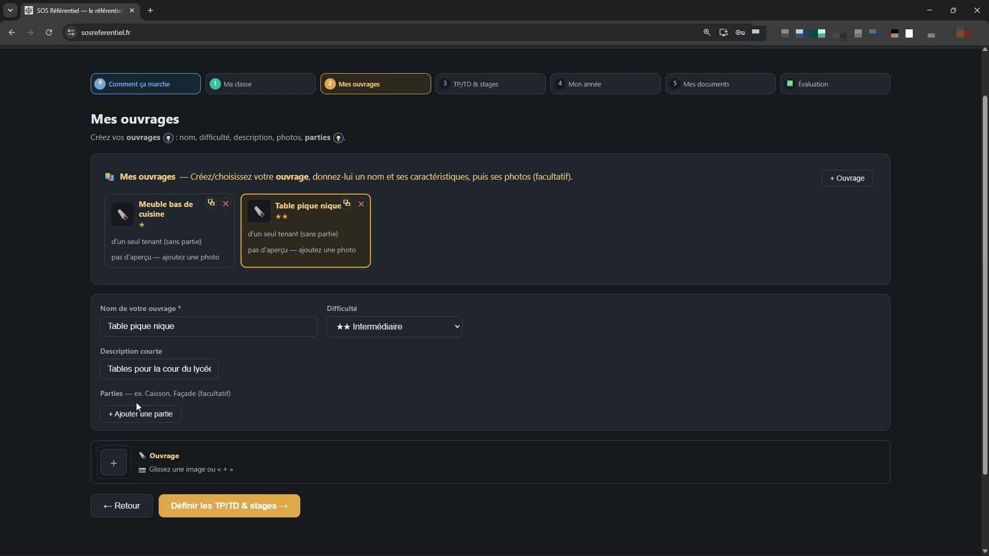
{"action": "scroll", "coordinate": [129, 385], "scroll_direction": "down", "scroll_amount": 1}
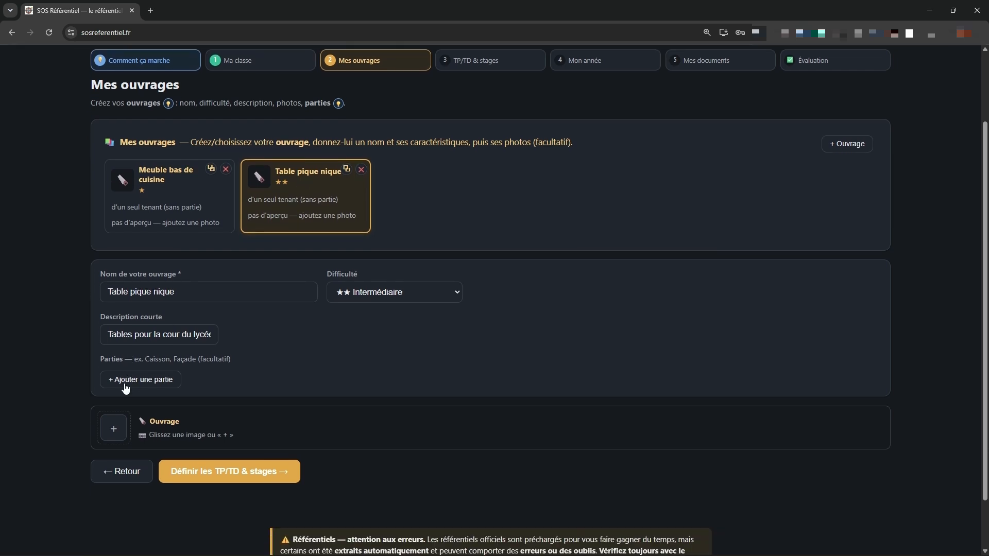
{"action": "left_click", "coordinate": [119, 380]}
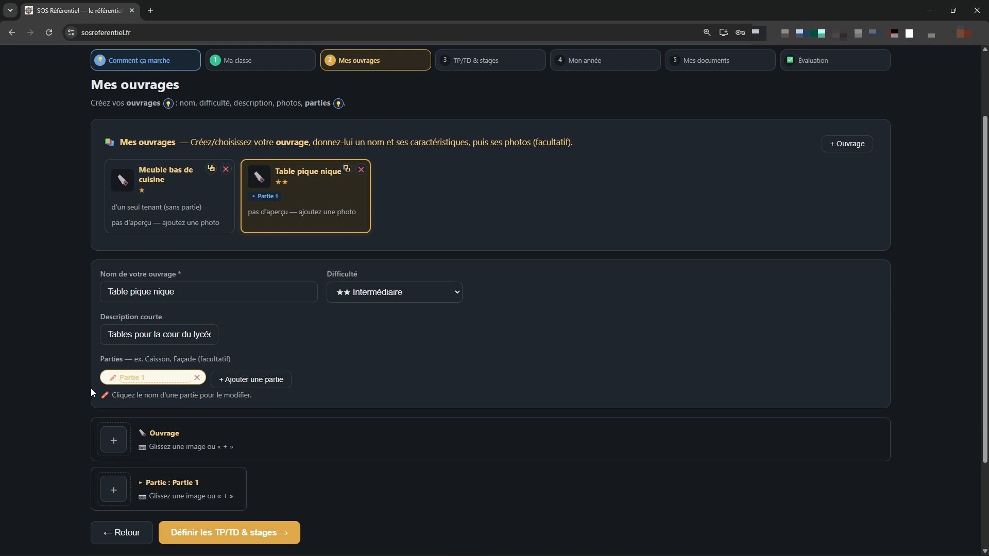
Rename the first part of the Table pique nique work as "Piètement"
{"action": "left_click", "coordinate": [149, 378]}
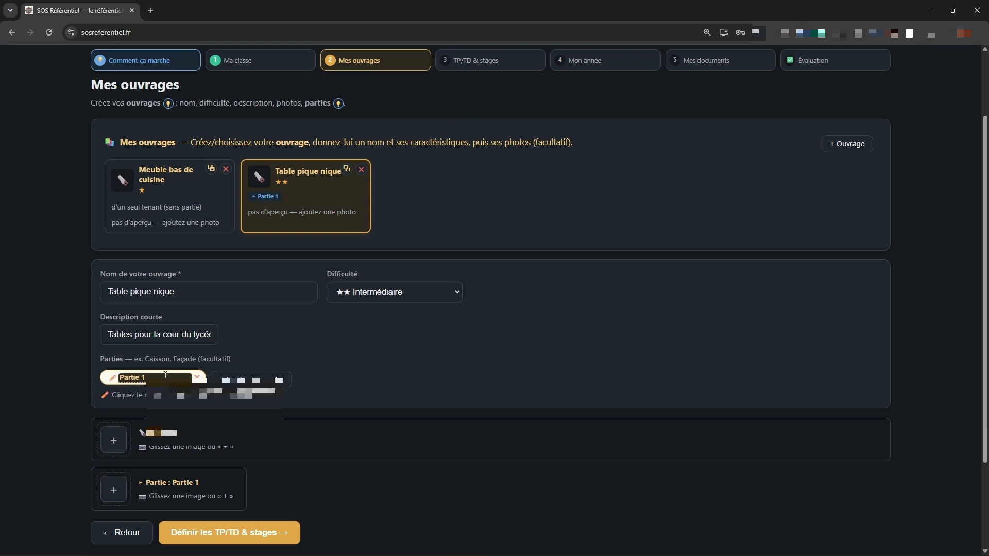
{"action": "key", "text": "BackSpace"}
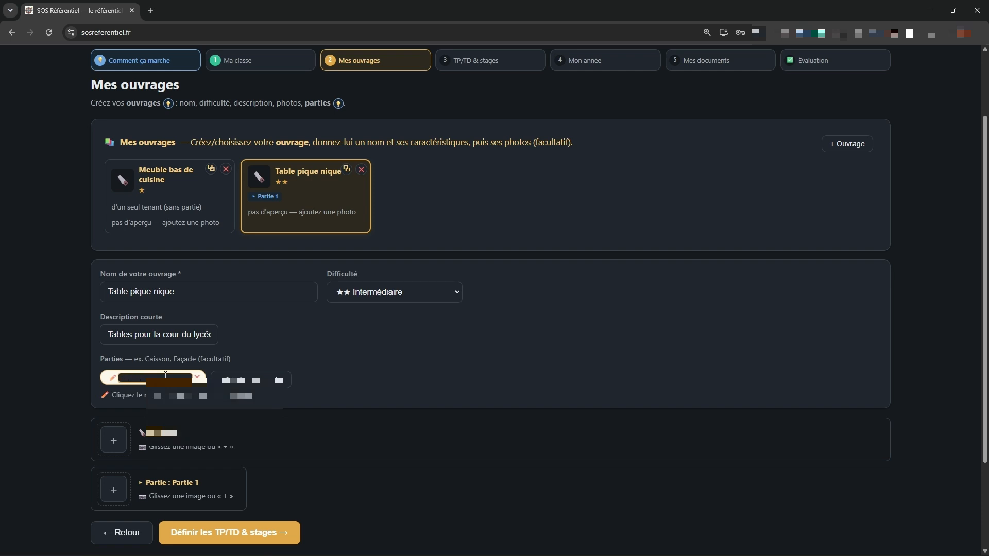
{"action": "type", "text": "Piète"}
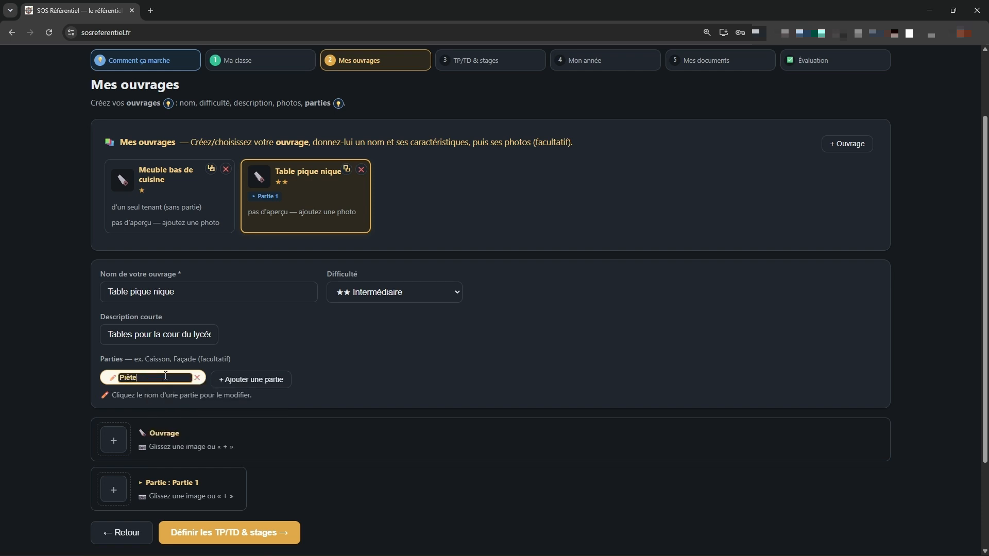
{"action": "type", "text": "ment"}
{"action": "left_click", "coordinate": [304, 352]}
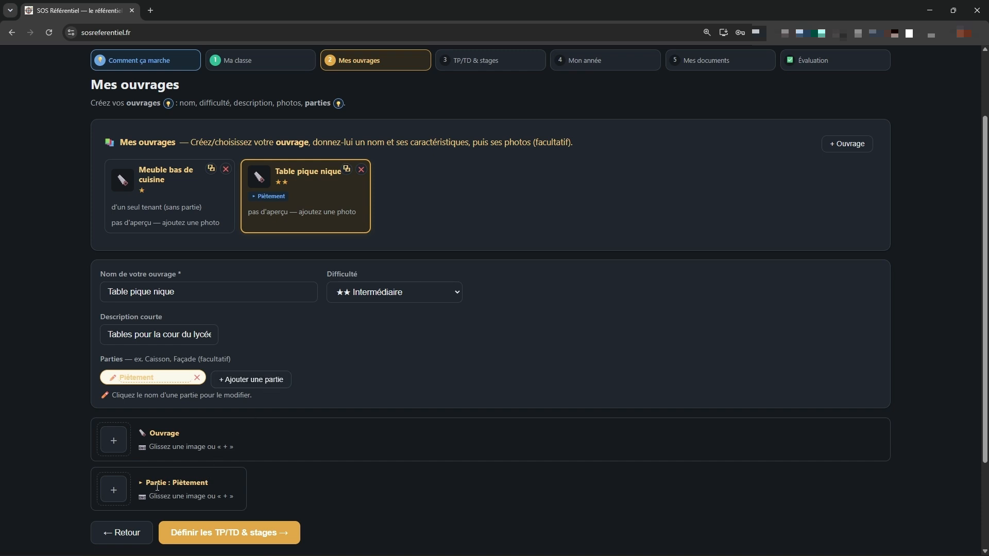
Add a second part named "Plateau" to the Table pique nique work
{"action": "left_click", "coordinate": [236, 384]}
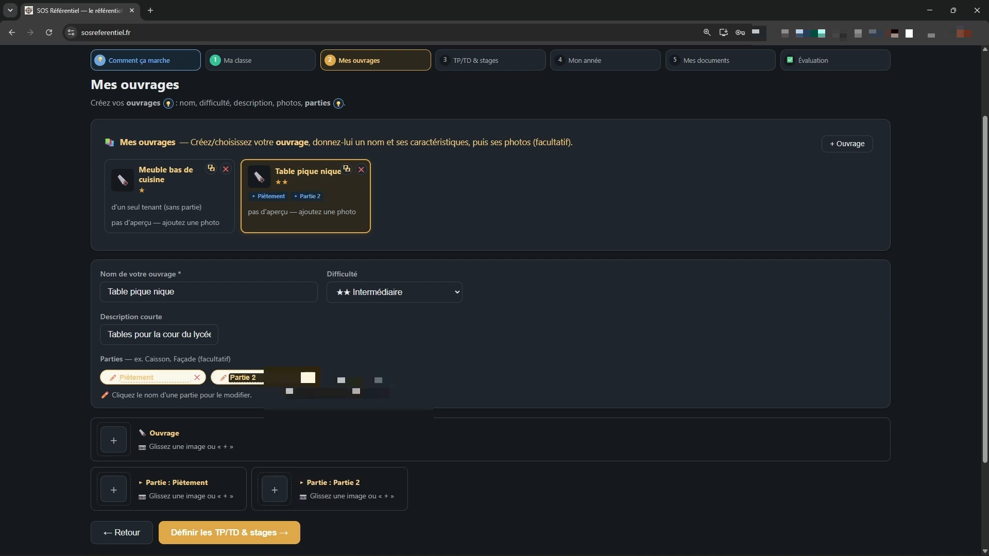
{"action": "type", "text": "Plateau"}
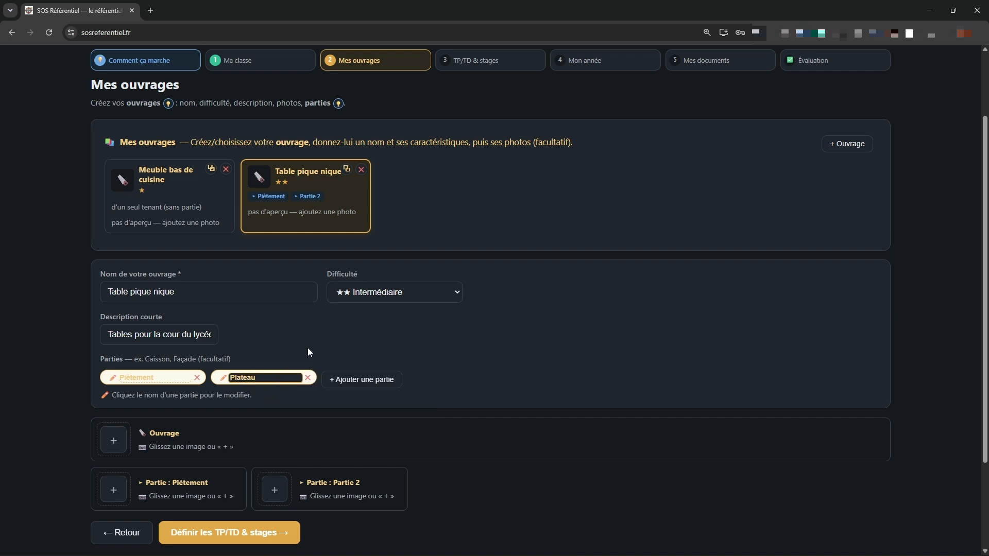
{"action": "key", "text": "Return"}
Add the image "Table pique nique 3.jpg" from the 3 Table pique nique folder as the whole work's photo
{"action": "scroll", "coordinate": [273, 402], "scroll_direction": "down", "scroll_amount": 2}
{"action": "scroll", "coordinate": [95, 372], "scroll_direction": "down", "scroll_amount": 2}
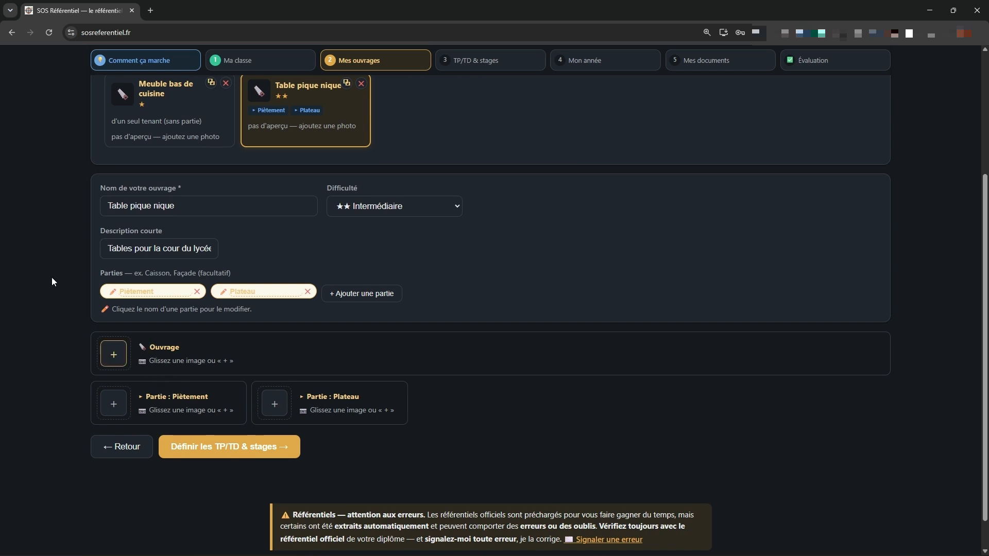
{"action": "left_click", "coordinate": [109, 352]}
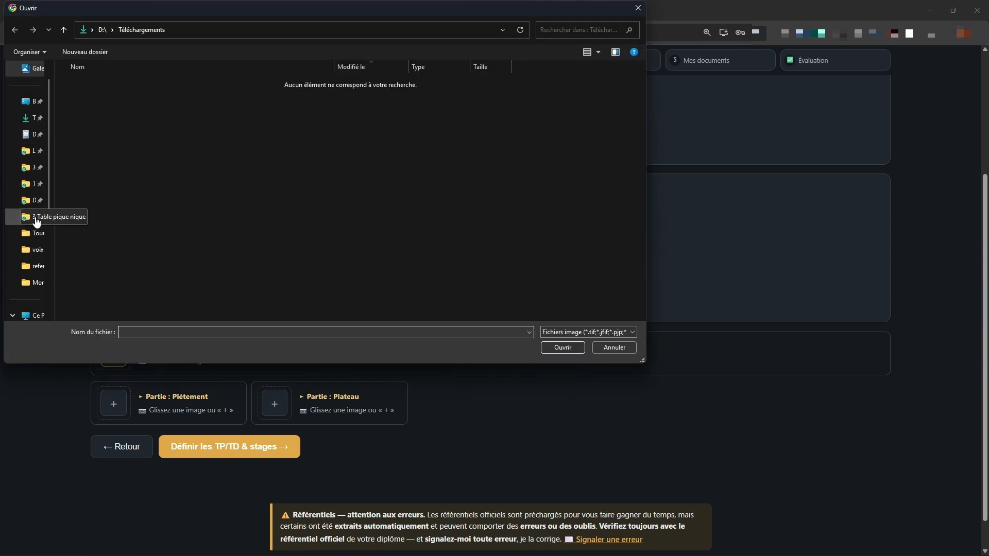
{"action": "left_click", "coordinate": [36, 218]}
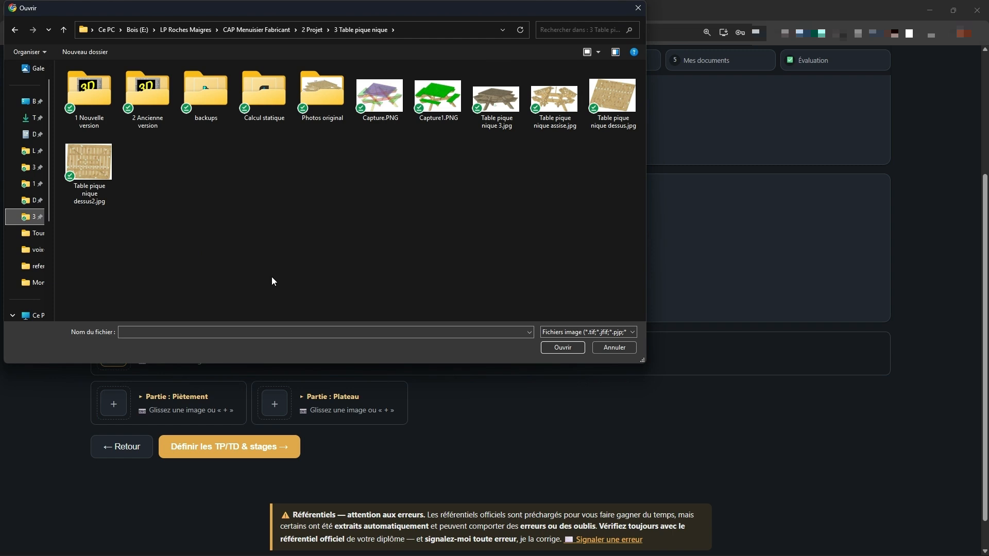
{"action": "left_click", "coordinate": [497, 103]}
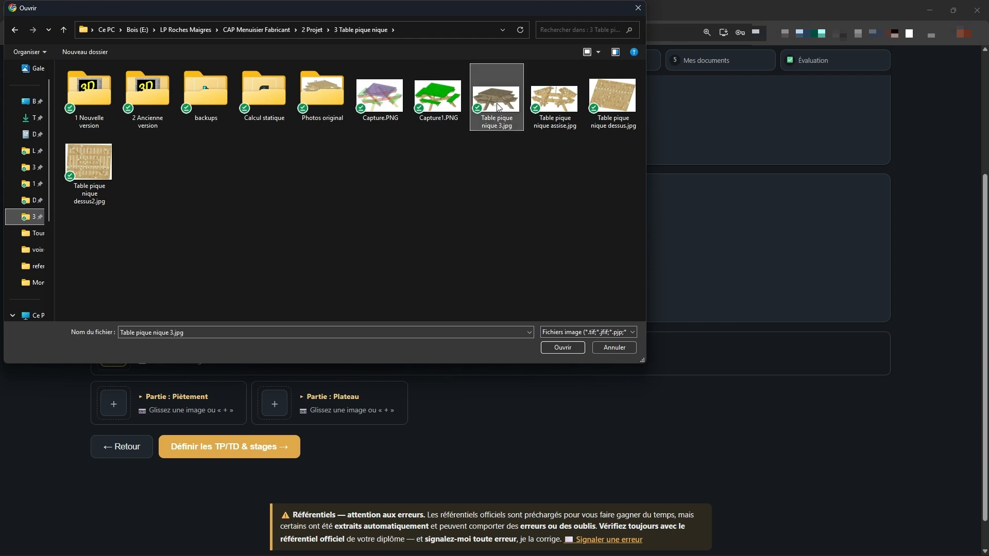
{"action": "left_click", "coordinate": [550, 346]}
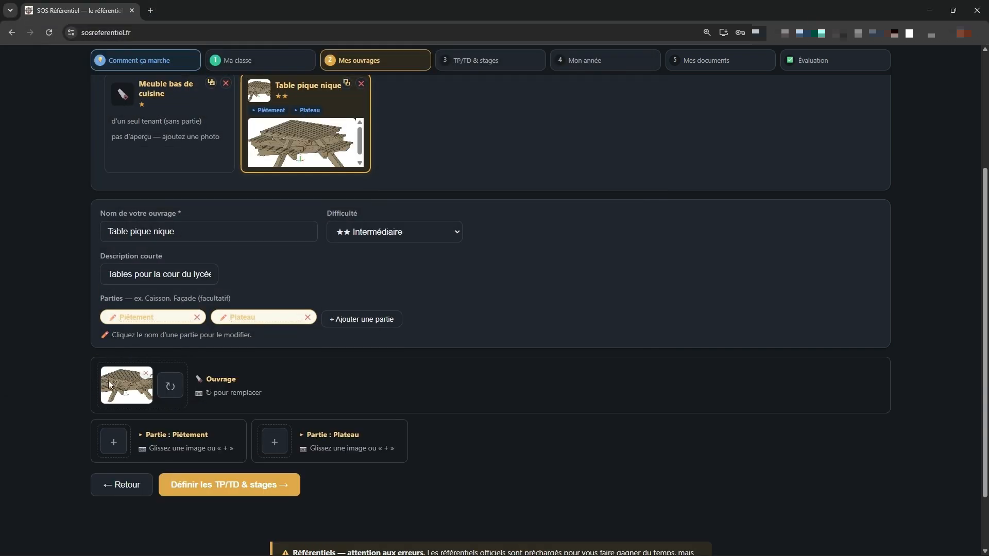
Add "Table pique nique assise.jpg" as the Piètement part's photo and "Table pique nique dessus.jpg" as the Plateau part's photo
{"action": "left_click", "coordinate": [114, 408]}
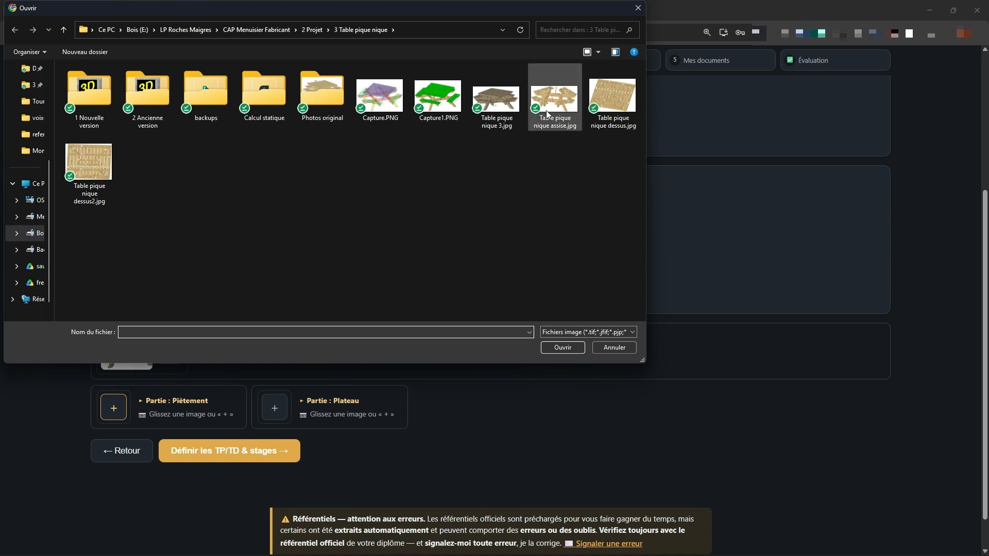
{"action": "left_click", "coordinate": [555, 97]}
{"action": "left_click", "coordinate": [562, 347]}
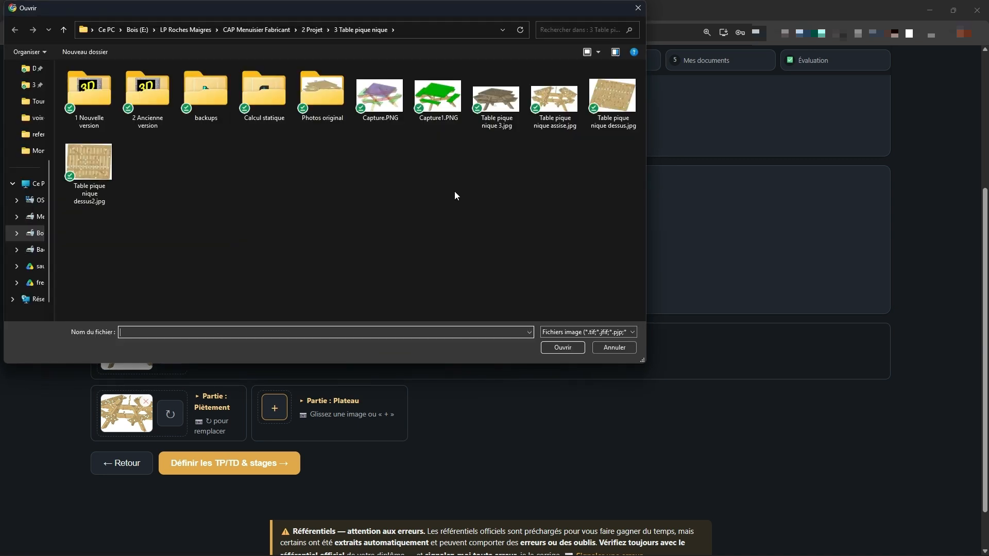
{"action": "left_click", "coordinate": [612, 98]}
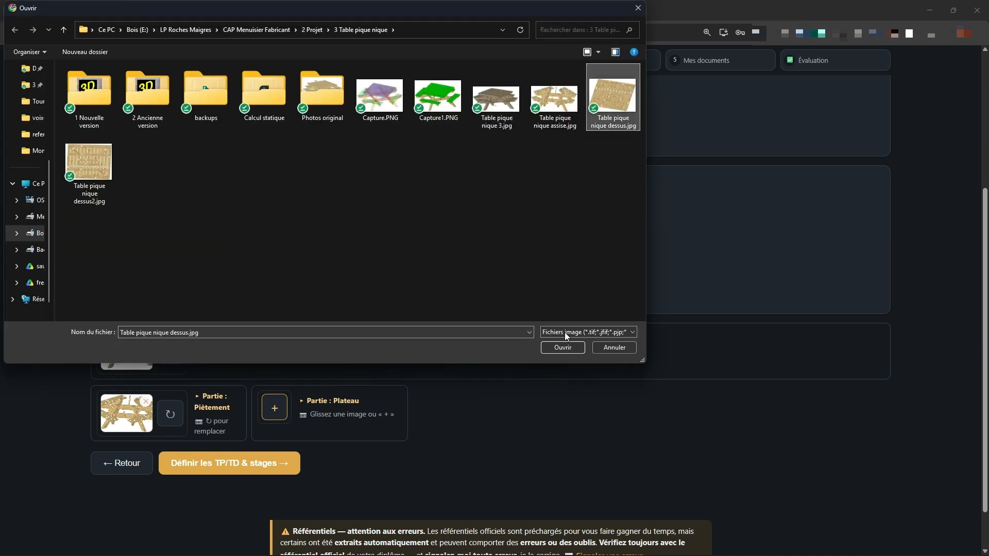
{"action": "left_click", "coordinate": [561, 348]}
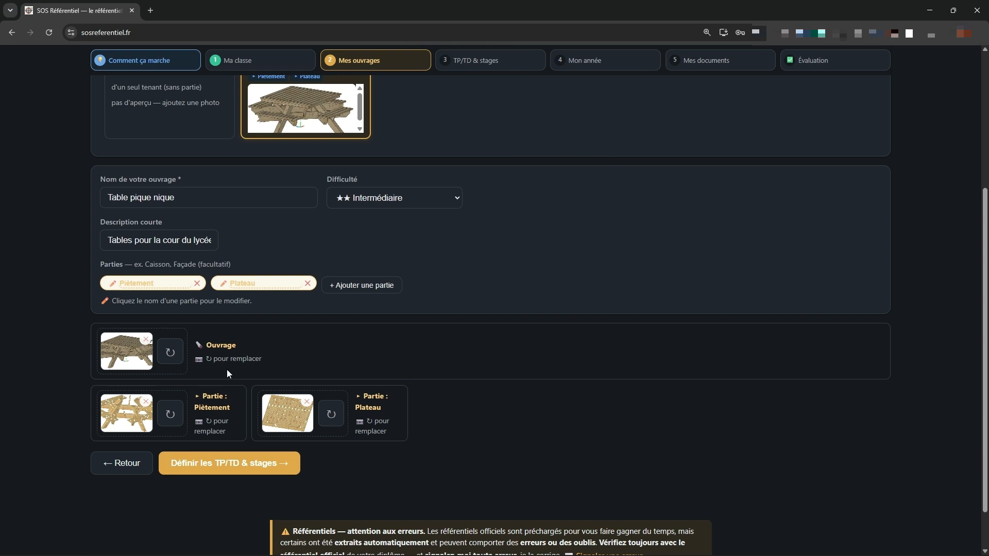
Create a work from the recommended idea Façade cintrée de comptoir and delete it again
{"action": "scroll", "coordinate": [46, 331], "scroll_direction": "up", "scroll_amount": 2}
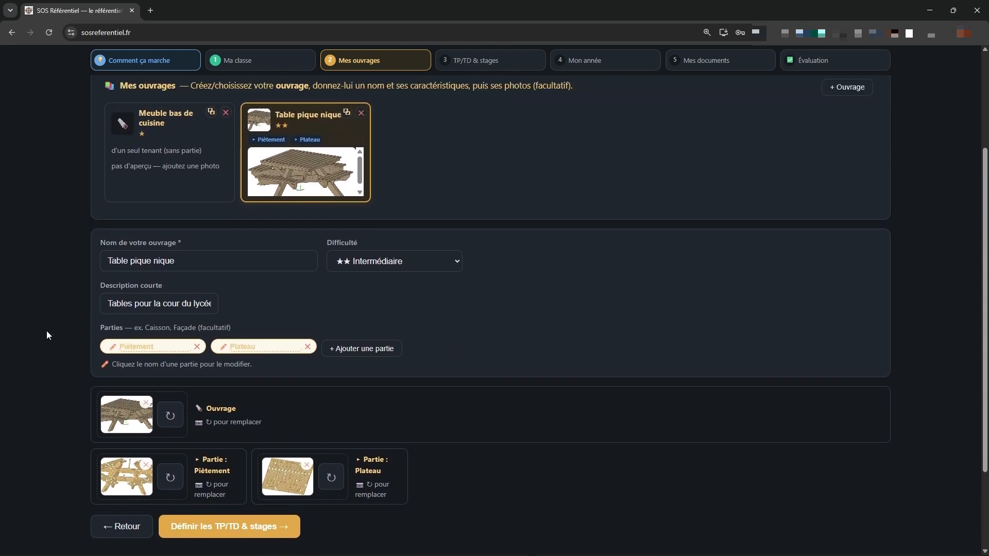
{"action": "left_click", "coordinate": [850, 109]}
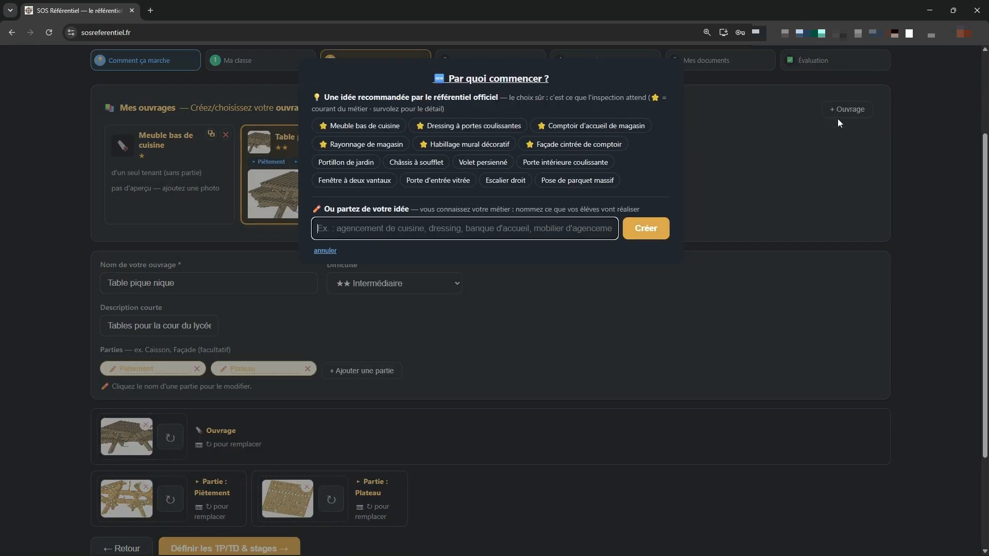
{"action": "left_click", "coordinate": [553, 146]}
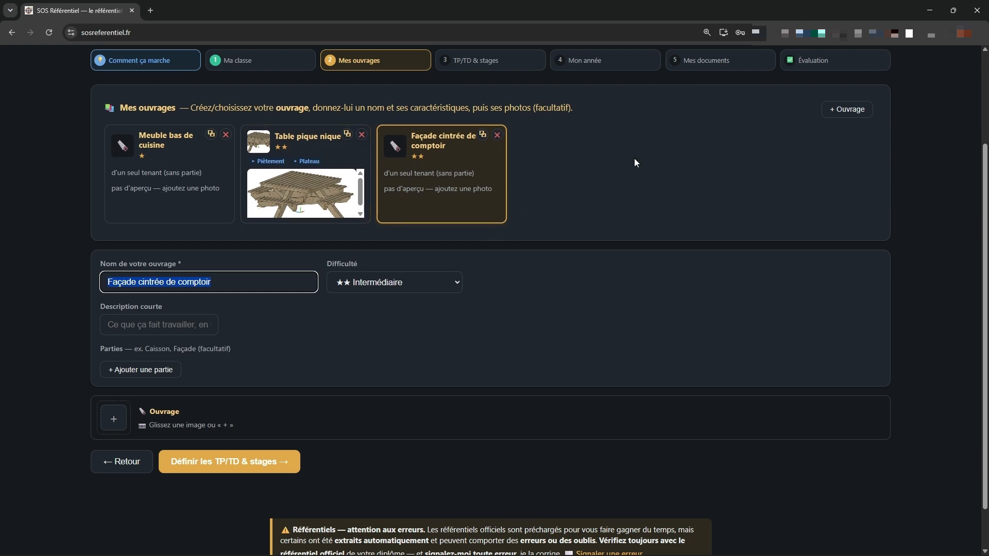
{"action": "left_click", "coordinate": [498, 136]}
{"action": "left_click", "coordinate": [534, 110]}
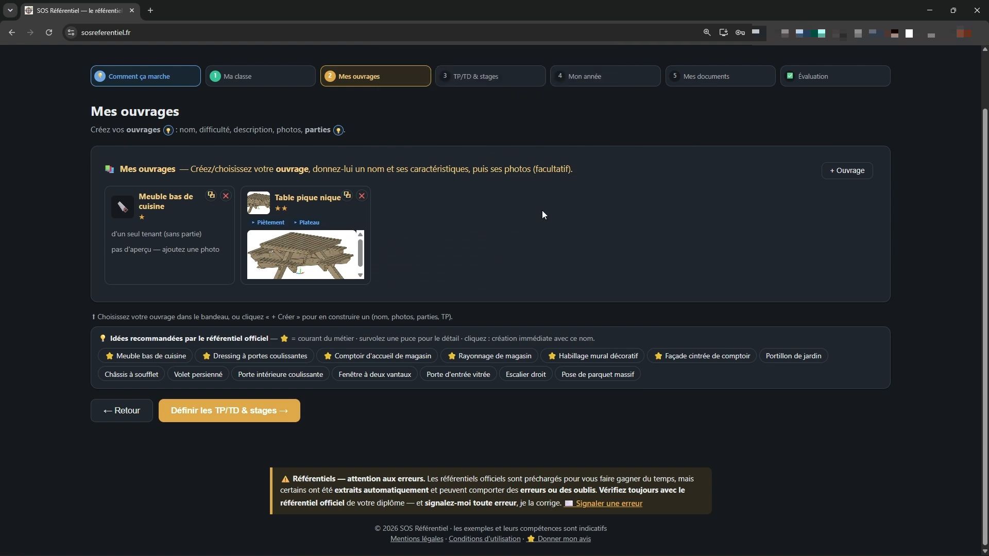